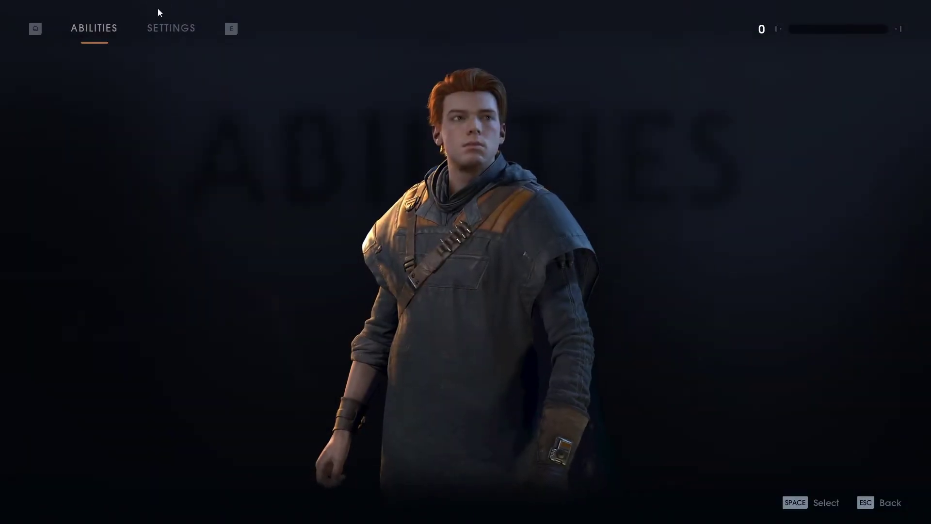
# Quit Jedi: Fallen Order to the desktop by holding Quit to Desktop in the Settings quit options.
pyautogui.click(170, 28)
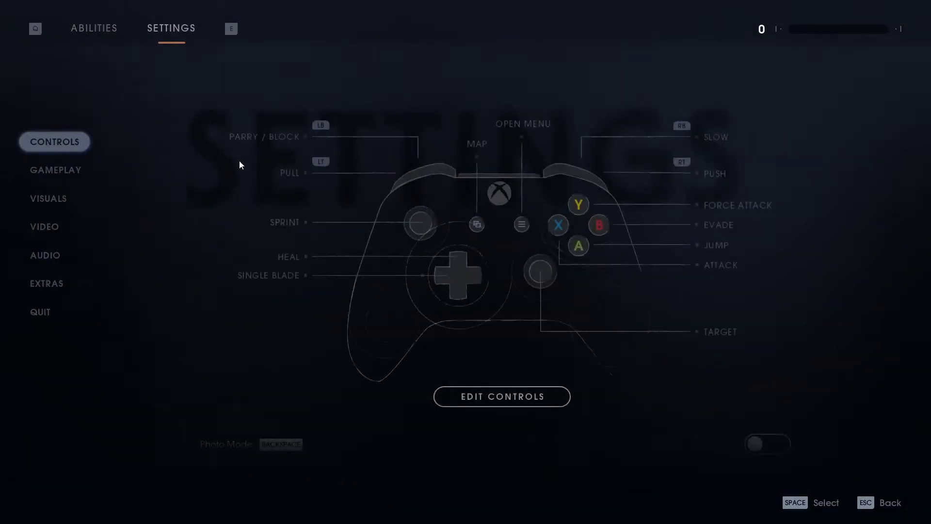
pyautogui.click(44, 313)
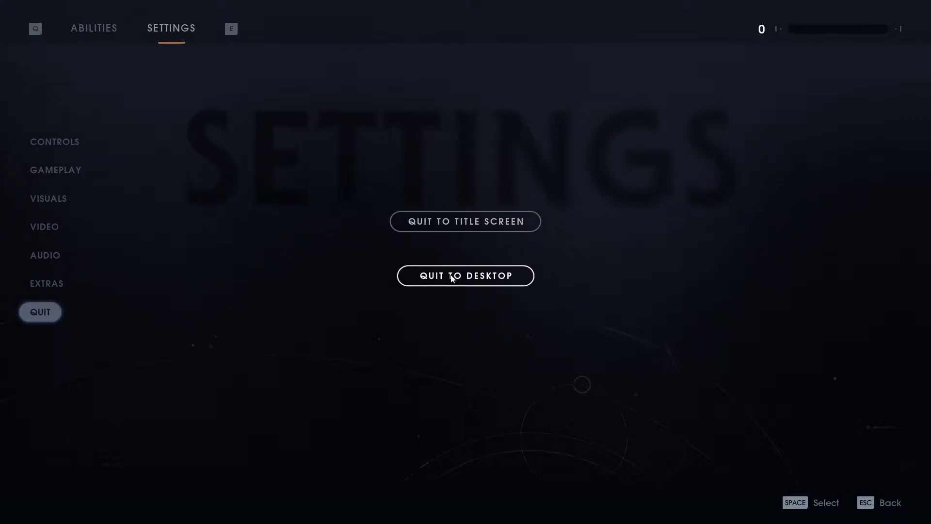
pyautogui.moveTo(451, 277); pyautogui.dragTo(454, 274)
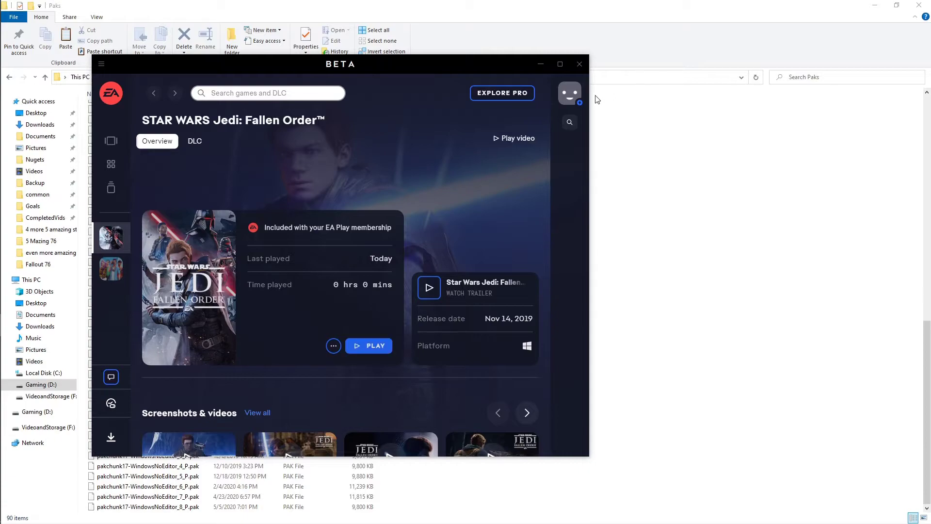
# Show EA app Download settings with install location D:\Games\Ea\ and minimize the folder window.
pyautogui.click(572, 95)
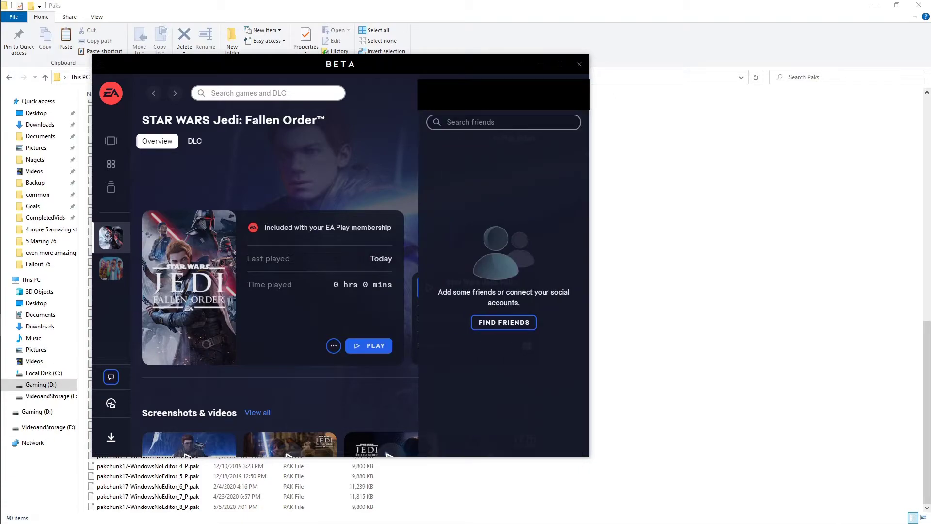
pyautogui.click(465, 226)
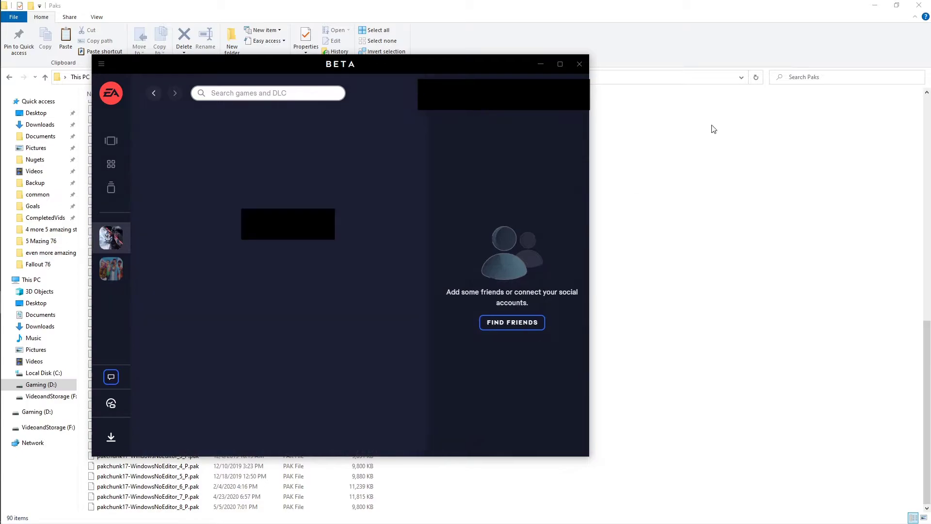
pyautogui.click(502, 110)
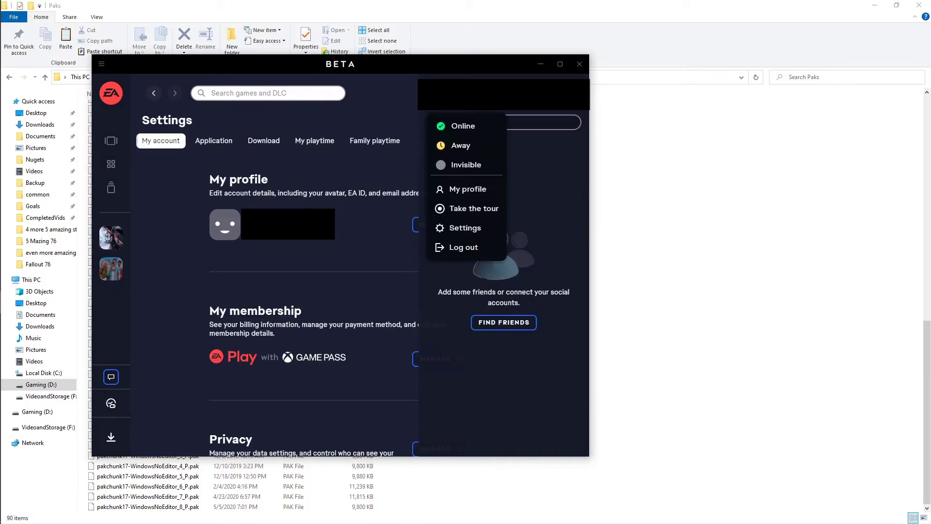
pyautogui.click(463, 225)
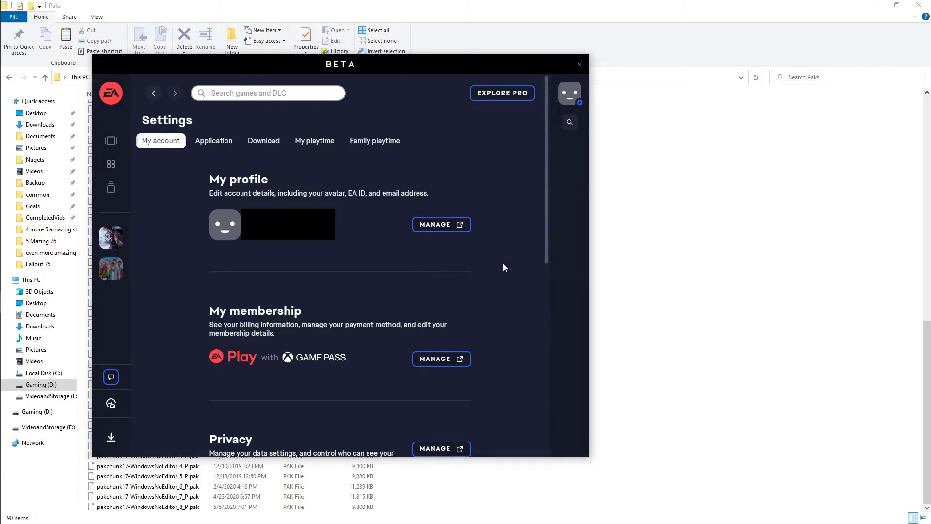
pyautogui.scroll(-2, 508, 260)
pyautogui.scroll(2, 507, 258)
pyautogui.click(266, 143)
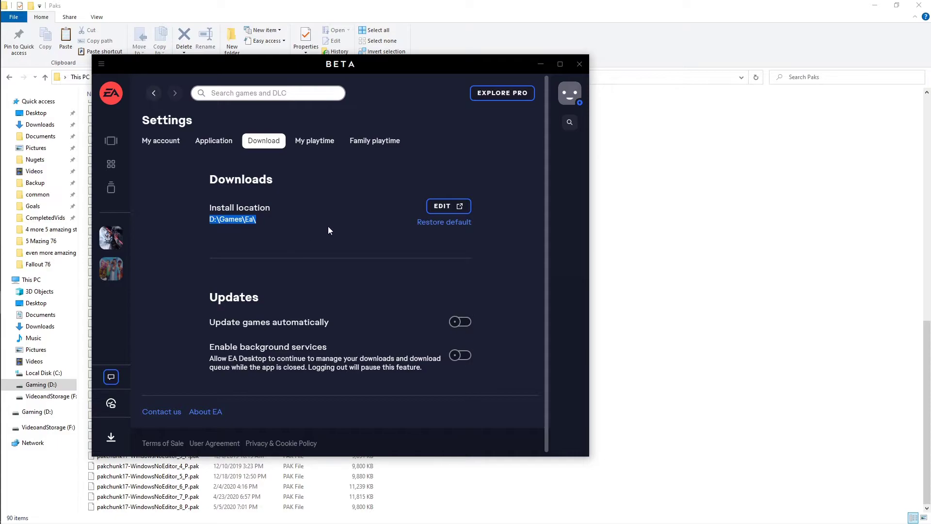
pyautogui.click(905, 9)
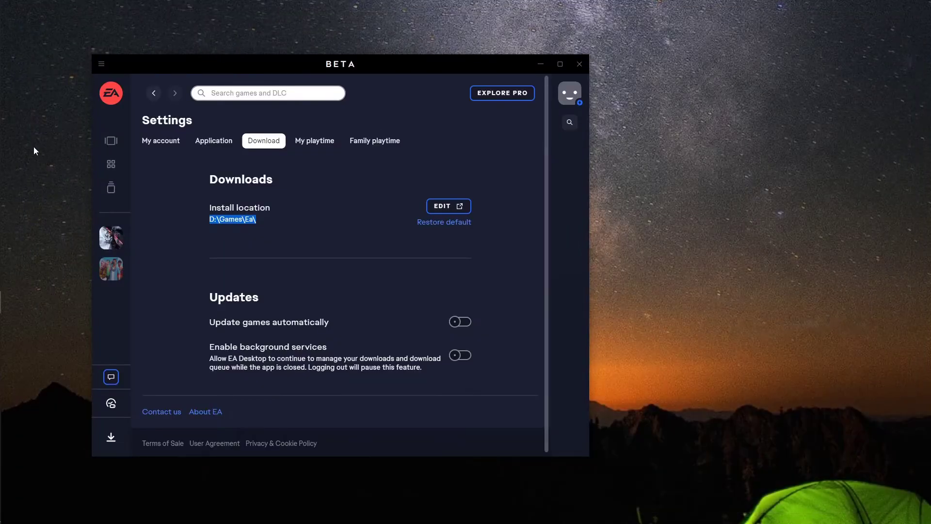
# Browse from This PC to D:\Games\Ea\Jedi Fallen Order\SwGame\Content\Paks and its 90 pak files.
pyautogui.click(13, 55)
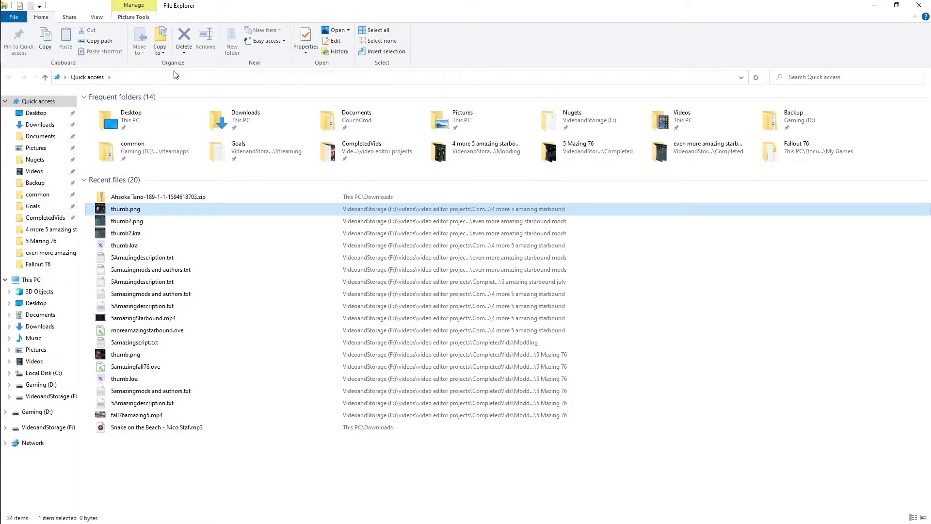
pyautogui.click(31, 280)
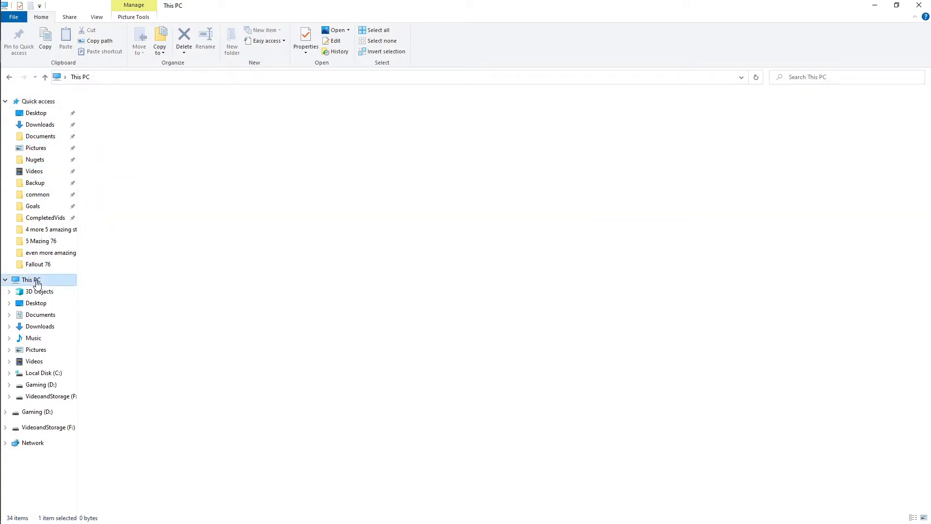
pyautogui.doubleClick(260, 185)
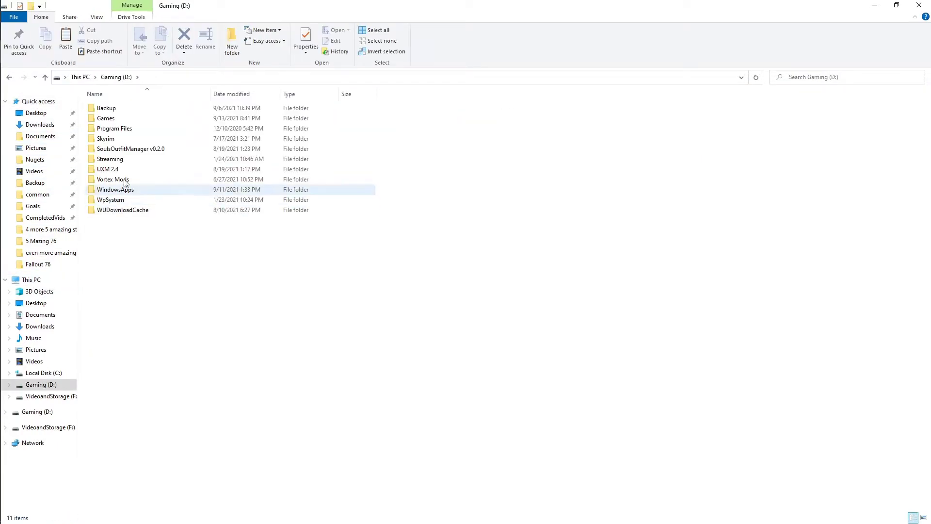
pyautogui.doubleClick(106, 119)
pyautogui.doubleClick(101, 119)
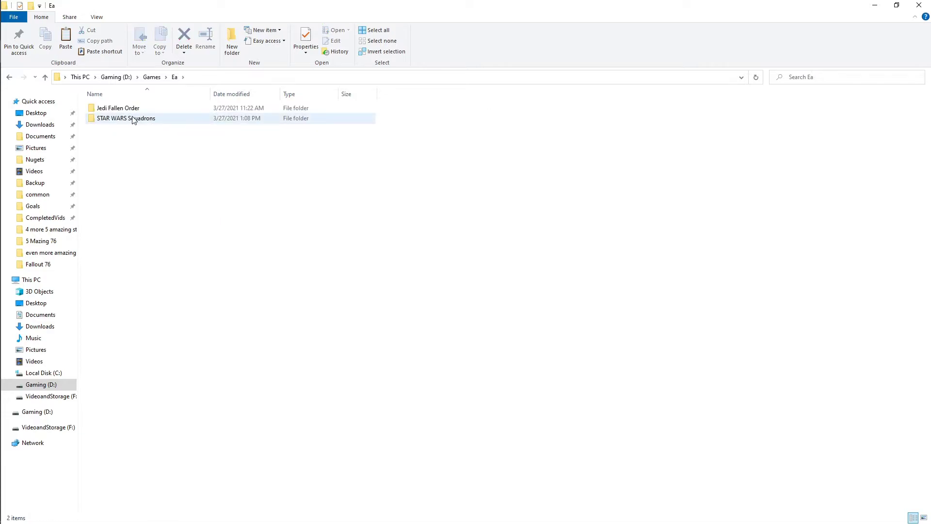
pyautogui.doubleClick(119, 108)
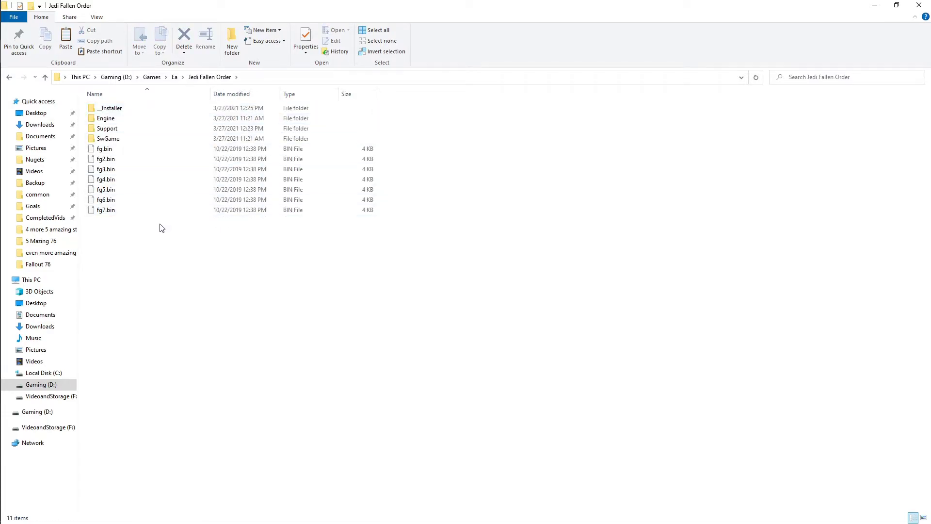
pyautogui.doubleClick(119, 140)
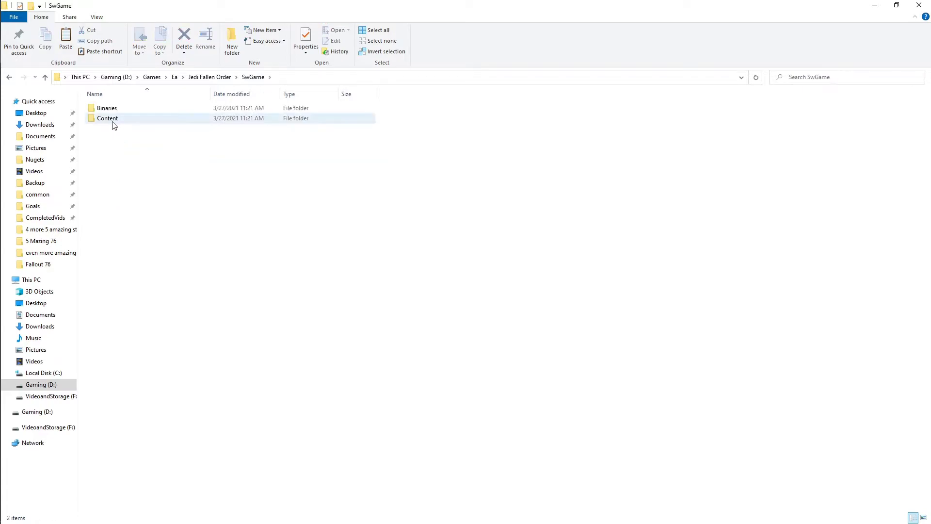
pyautogui.doubleClick(112, 122)
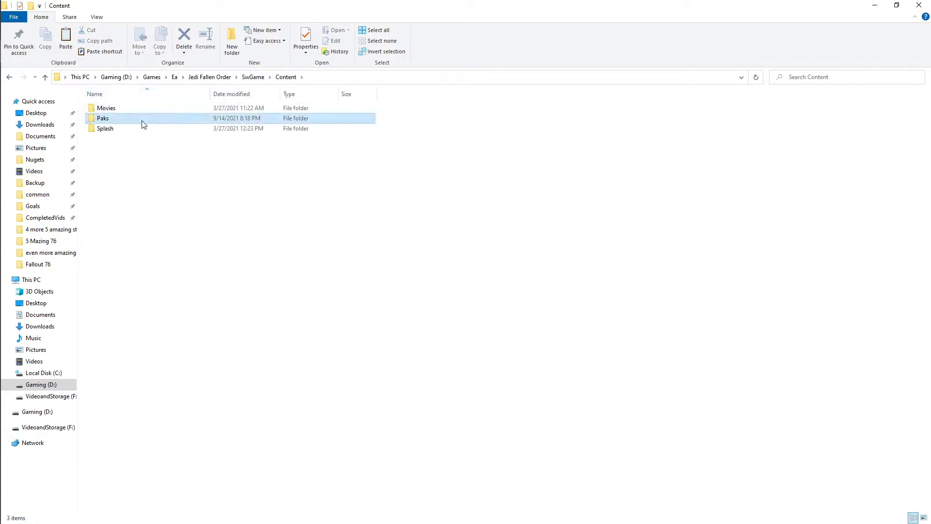
pyautogui.doubleClick(141, 121)
pyautogui.scroll(-16, 491, 364)
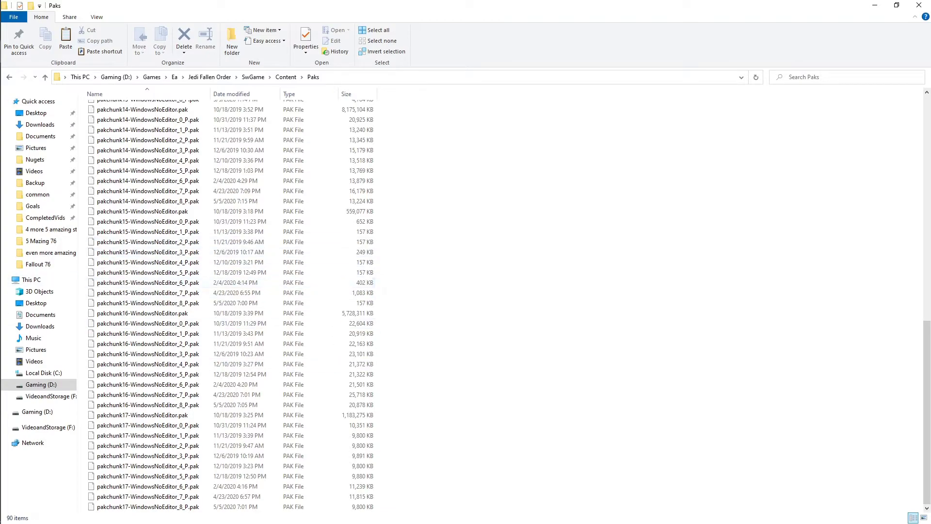
# Show the Ahsoka Tano mod's Files tab with the 24.4MB version 1.1 main file.
pyautogui.press('super')
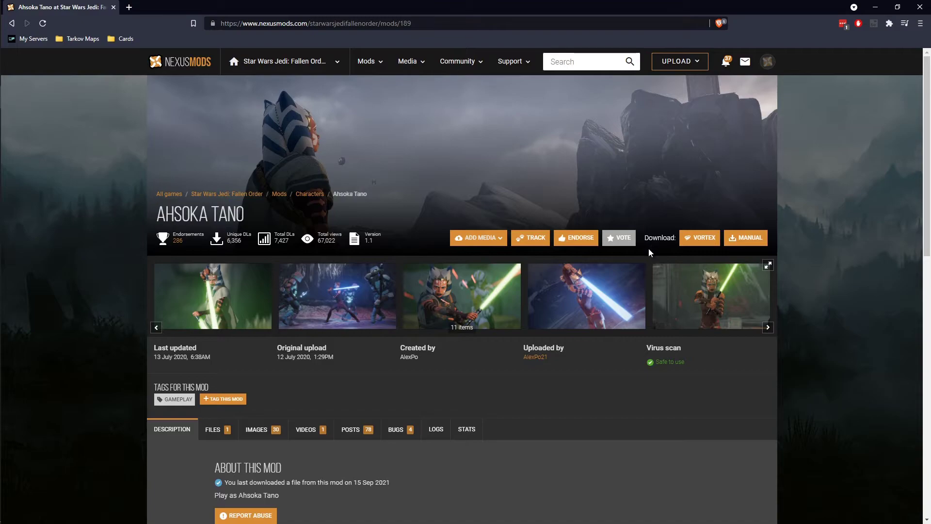
pyautogui.scroll(-3, 534, 297)
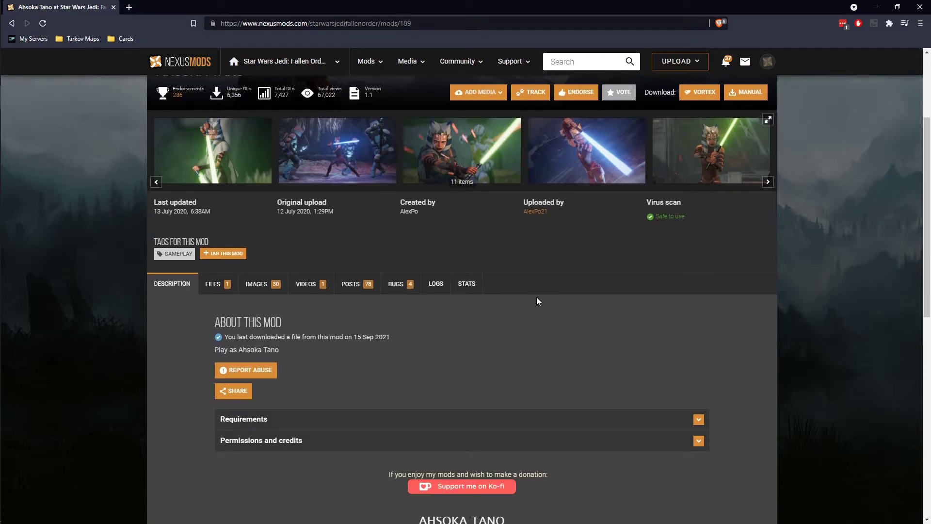
pyautogui.scroll(-8, 537, 302)
pyautogui.scroll(8, 359, 322)
pyautogui.click(231, 289)
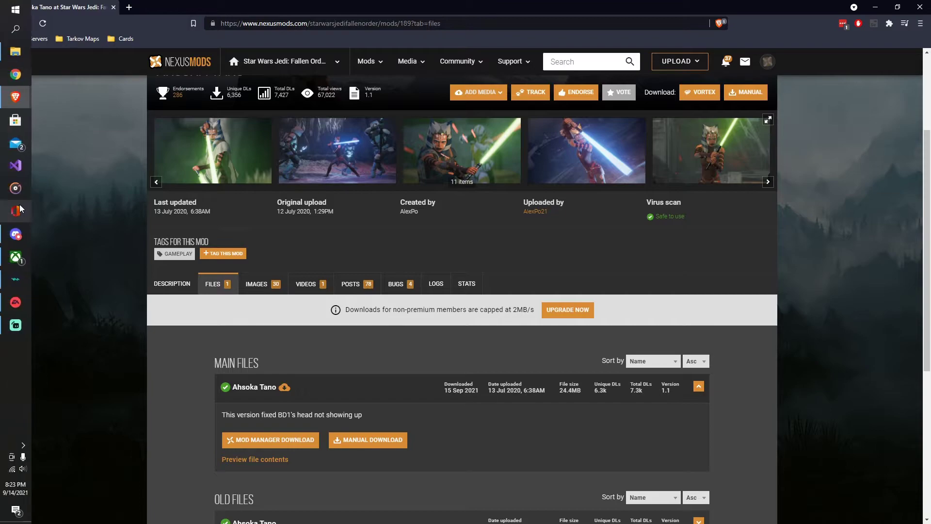
# Copy pakchunk99-AhsokaTano_99_P.pak from the AhsokaTano1.1 folder in the downloaded zip.
pyautogui.click(16, 30)
pyautogui.write('this pc')
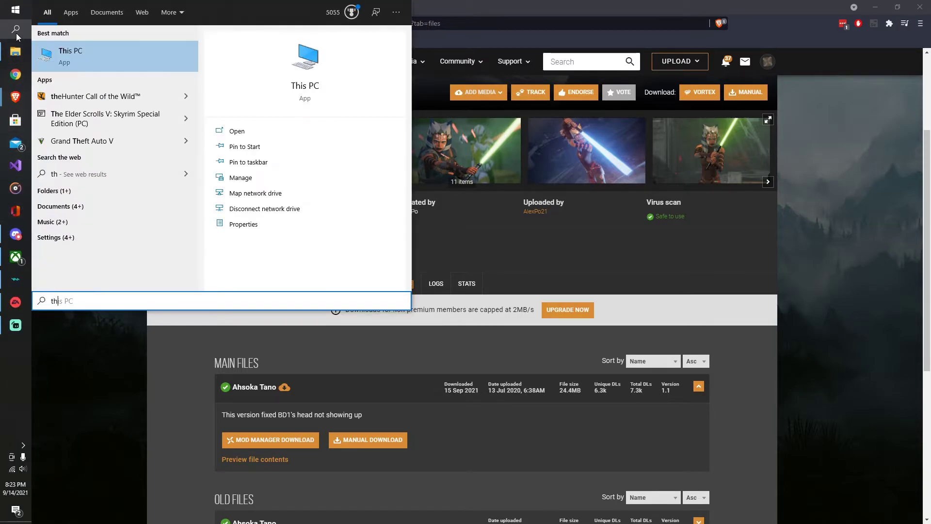
pyautogui.press('Return')
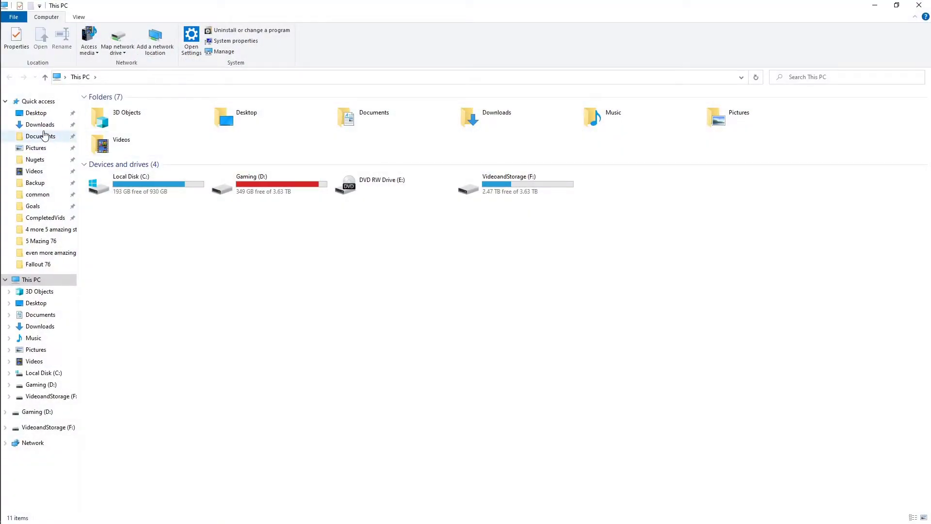
pyautogui.click(40, 124)
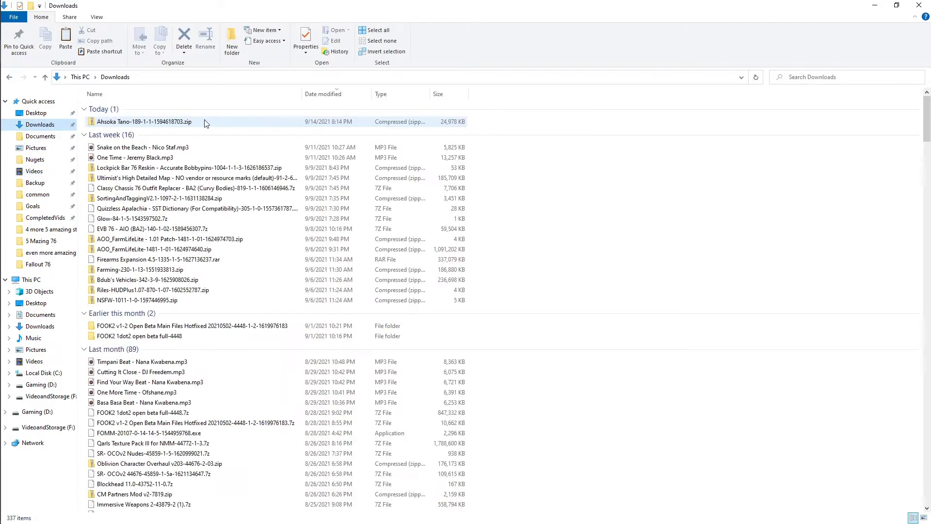
pyautogui.doubleClick(293, 121)
pyautogui.click(133, 112)
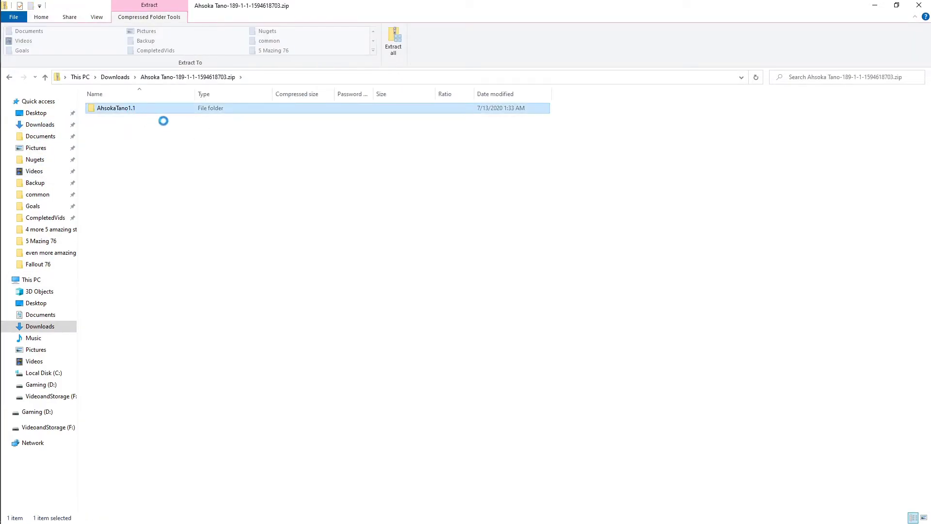
pyautogui.click(132, 109)
pyautogui.rightClick(132, 109)
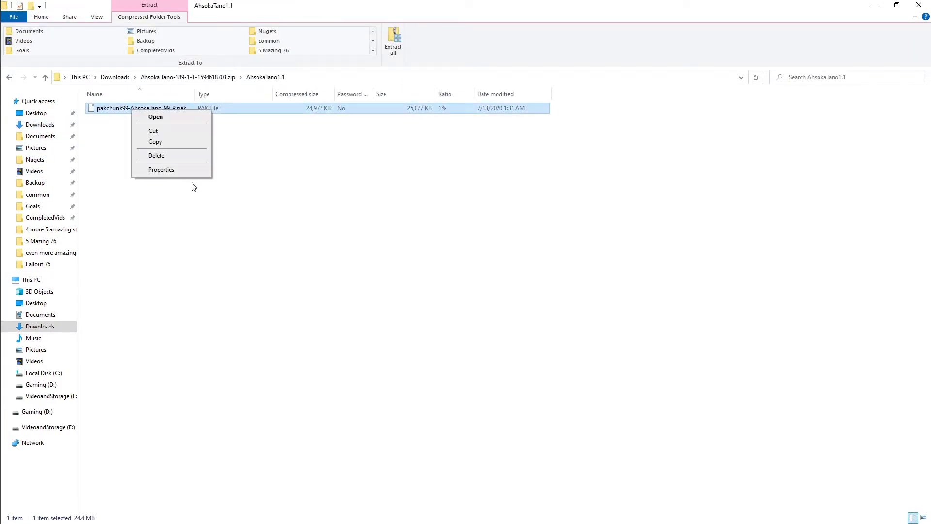
pyautogui.click(155, 142)
# Paste the Ahsoka .pak into the game's Paks folder, making 91 items.
pyautogui.doubleClick(615, 5)
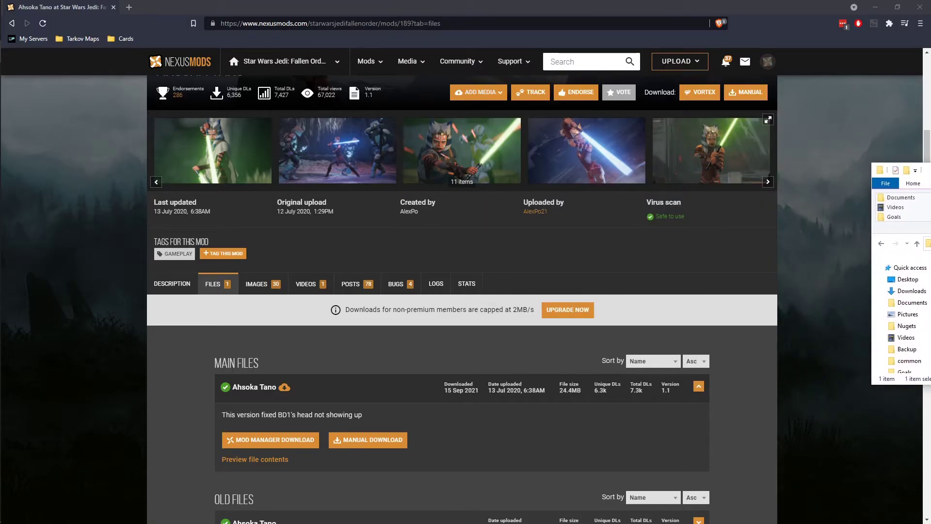
pyautogui.hotkey('alt', 'Tab')
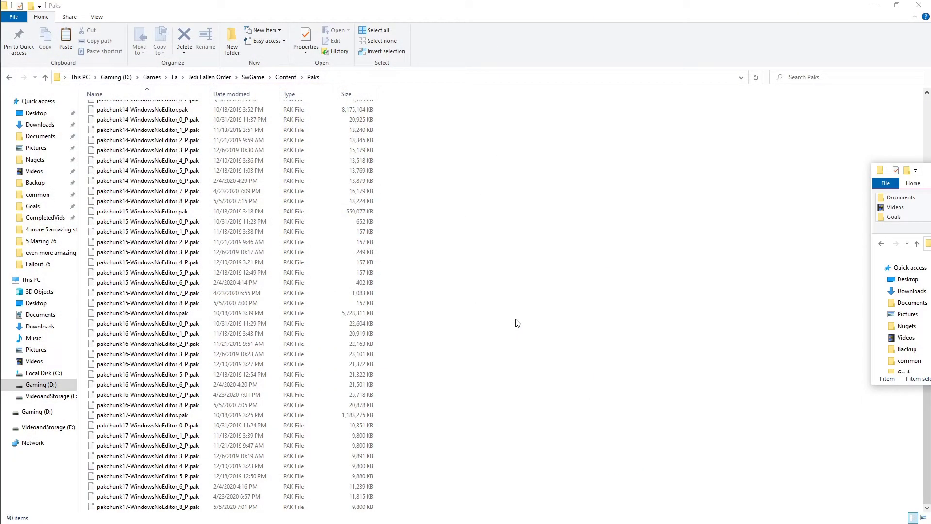
pyautogui.rightClick(517, 322)
pyautogui.click(547, 387)
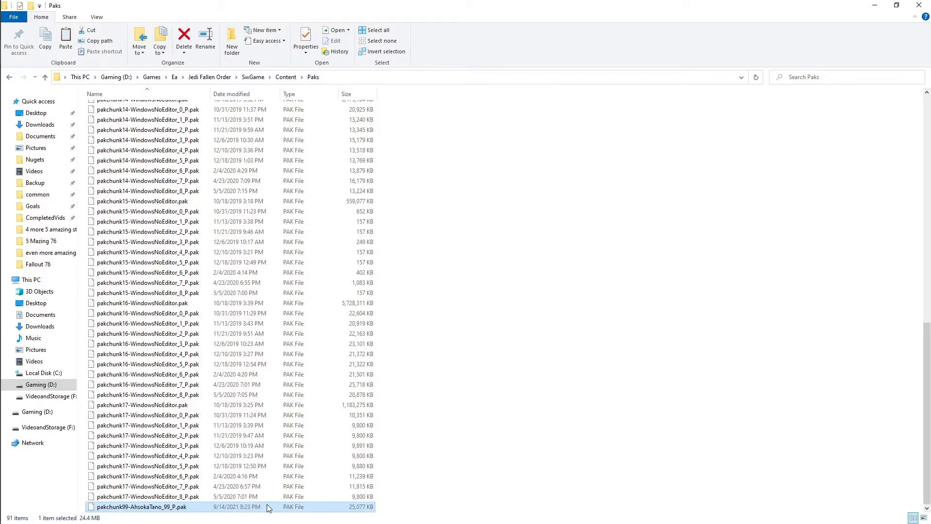
# Close the Paks window and launch Star Wars Jedi: Fallen Order from the EA app.
pyautogui.click(916, 5)
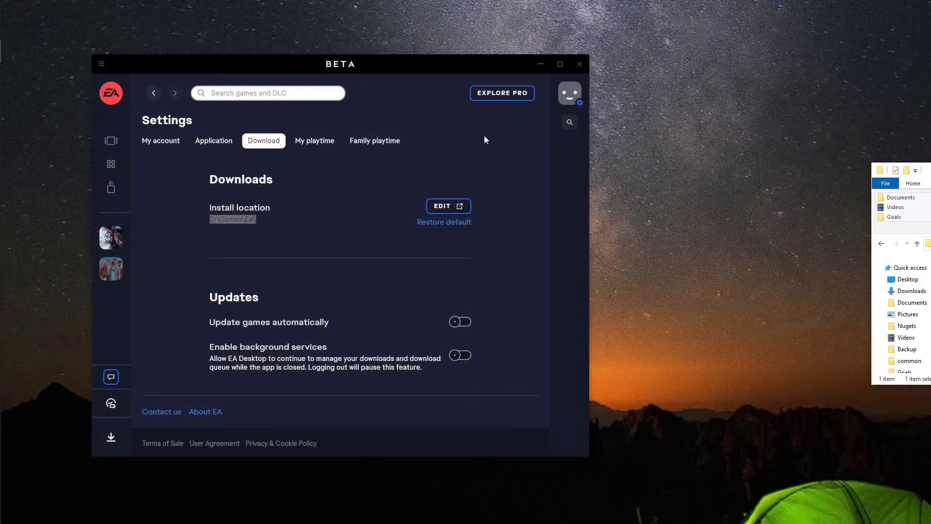
pyautogui.click(116, 240)
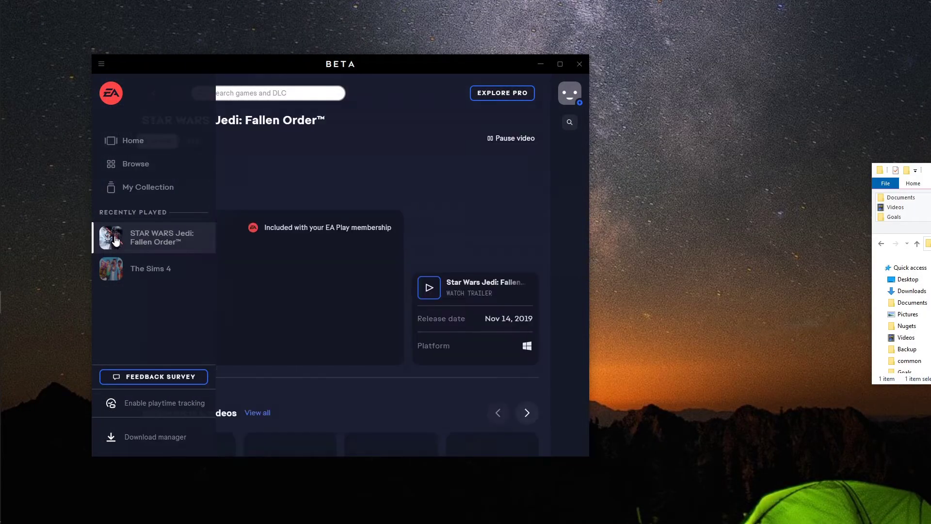
pyautogui.click(369, 346)
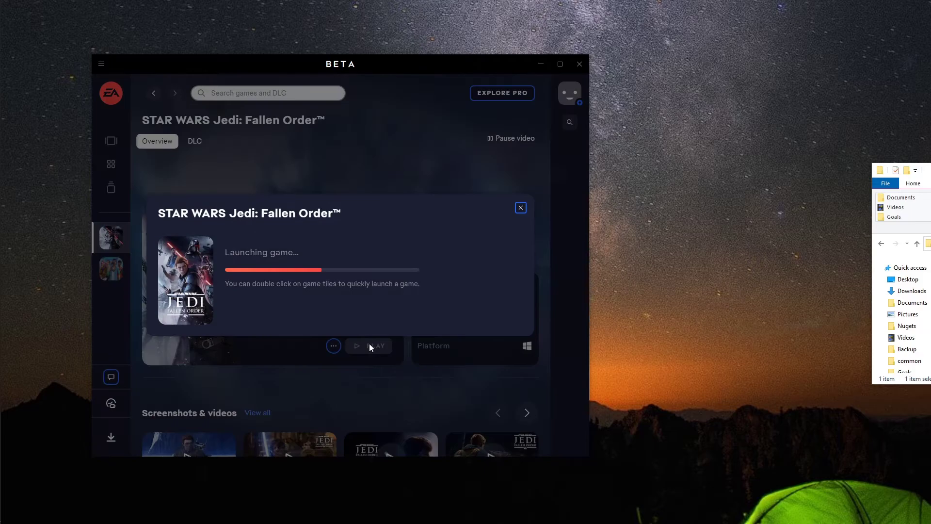